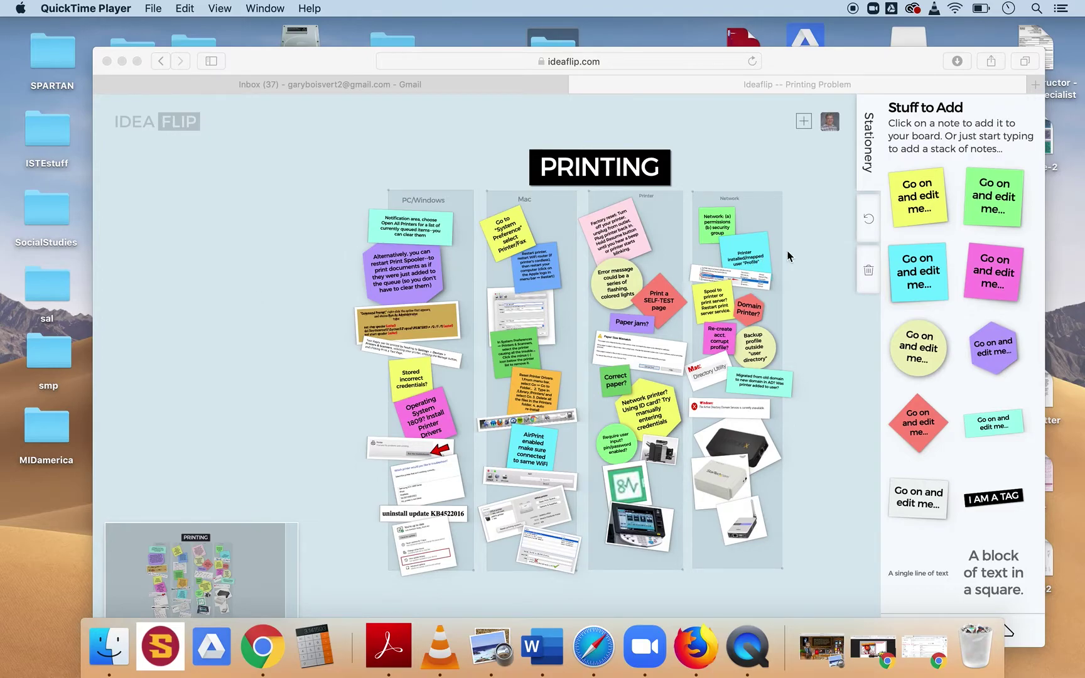
{"action": "left_click", "coordinate": [828, 254]}
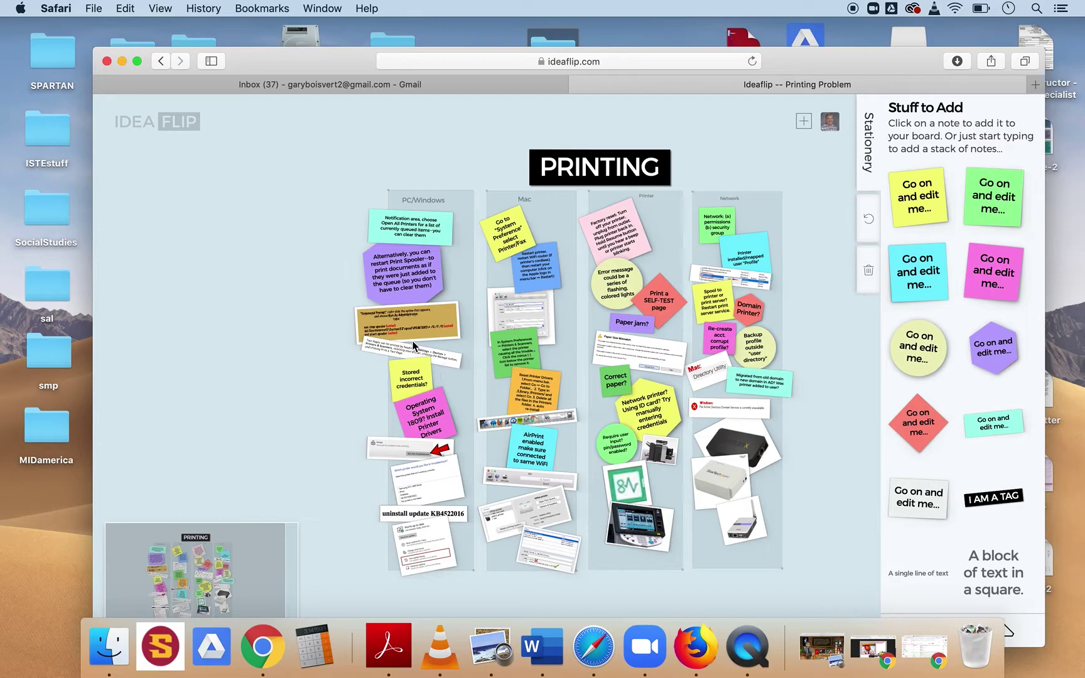
{"action": "double_click", "coordinate": [410, 325]}
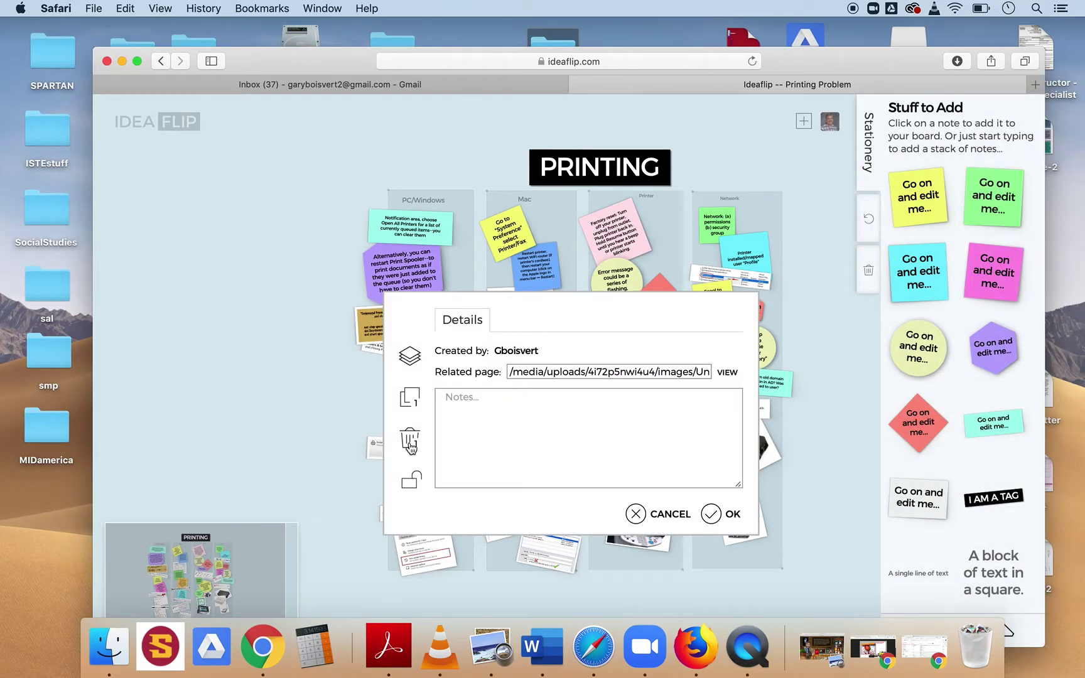
{"action": "left_click", "coordinate": [637, 515]}
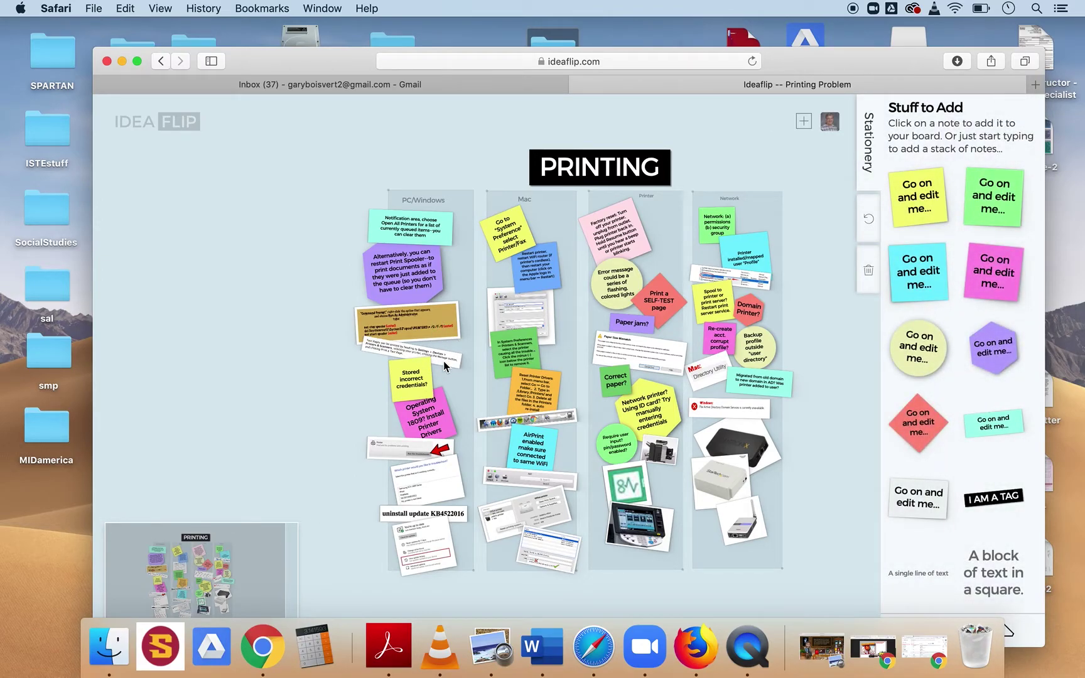
{"action": "double_click", "coordinate": [444, 363]}
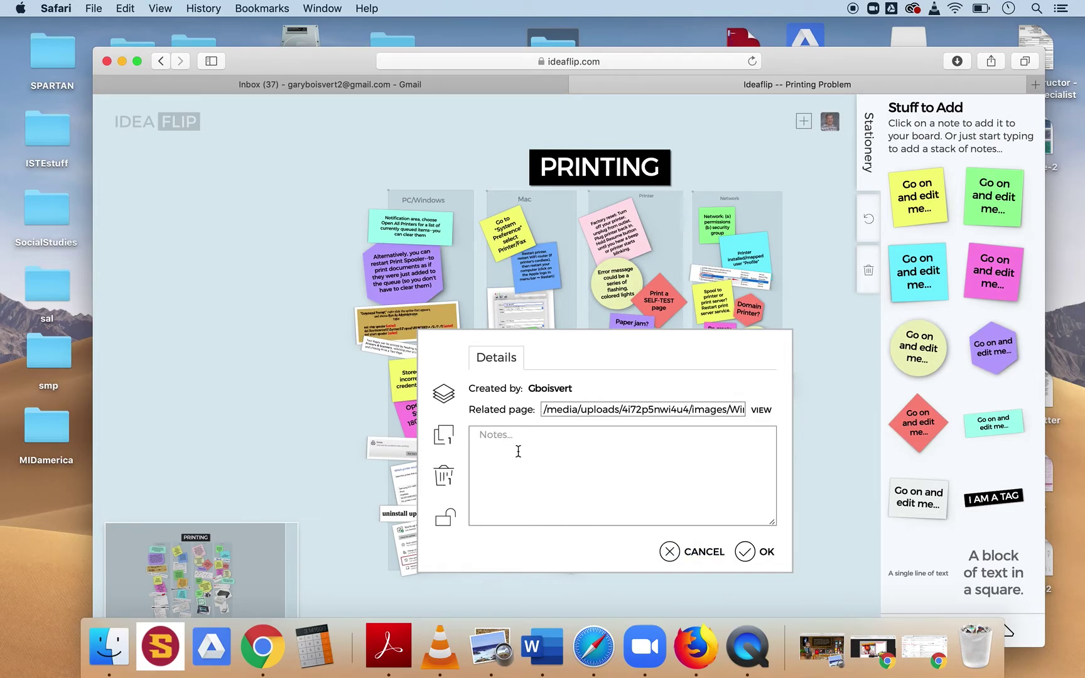
{"action": "left_click", "coordinate": [668, 552]}
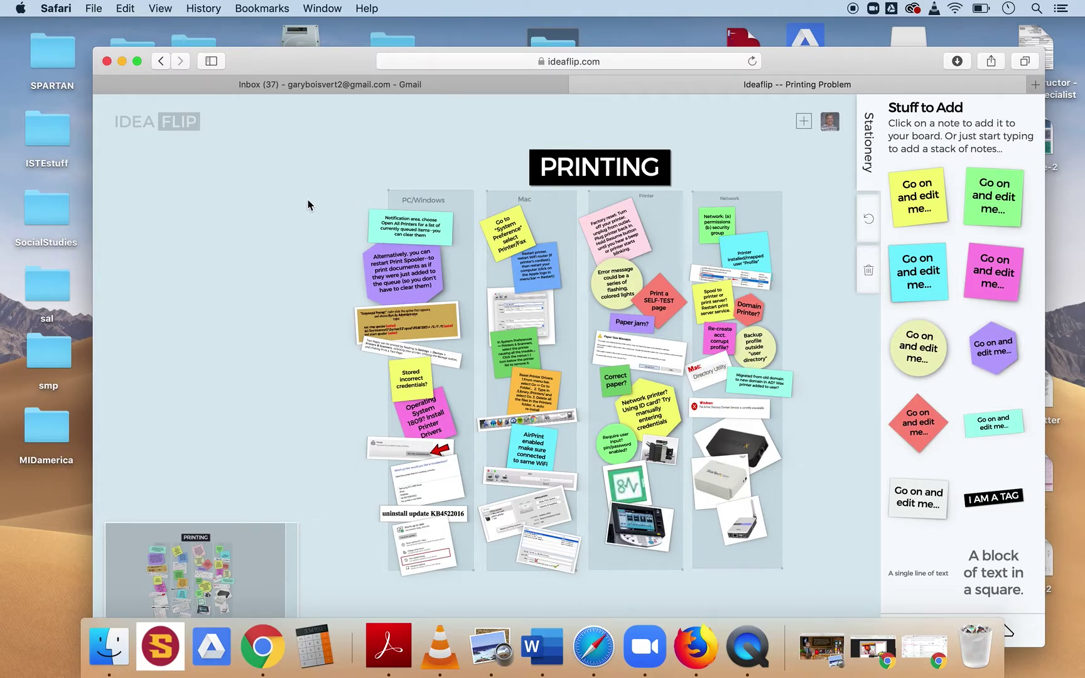
Step: Pan the board left and enlarge the page, checking the tab overview before returning to Ideaflip
{"action": "mouse_move", "coordinate": [306, 198]}
{"action": "left_mouse_down"}
{"action": "mouse_move", "coordinate": [187, 187]}
{"action": "mouse_move", "coordinate": [181, 199]}
{"action": "mouse_move", "coordinate": [419, 213]}
{"action": "mouse_move", "coordinate": [402, 228]}
{"action": "mouse_move", "coordinate": [286, 196]}
{"action": "mouse_move", "coordinate": [206, 201]}
{"action": "mouse_move", "coordinate": [194, 240]}
{"action": "mouse_move", "coordinate": [268, 269]}
{"action": "mouse_move", "coordinate": [395, 223]}
{"action": "mouse_move", "coordinate": [359, 172]}
{"action": "mouse_move", "coordinate": [311, 172]}
{"action": "mouse_move", "coordinate": [299, 199]}
{"action": "left_mouse_up"}
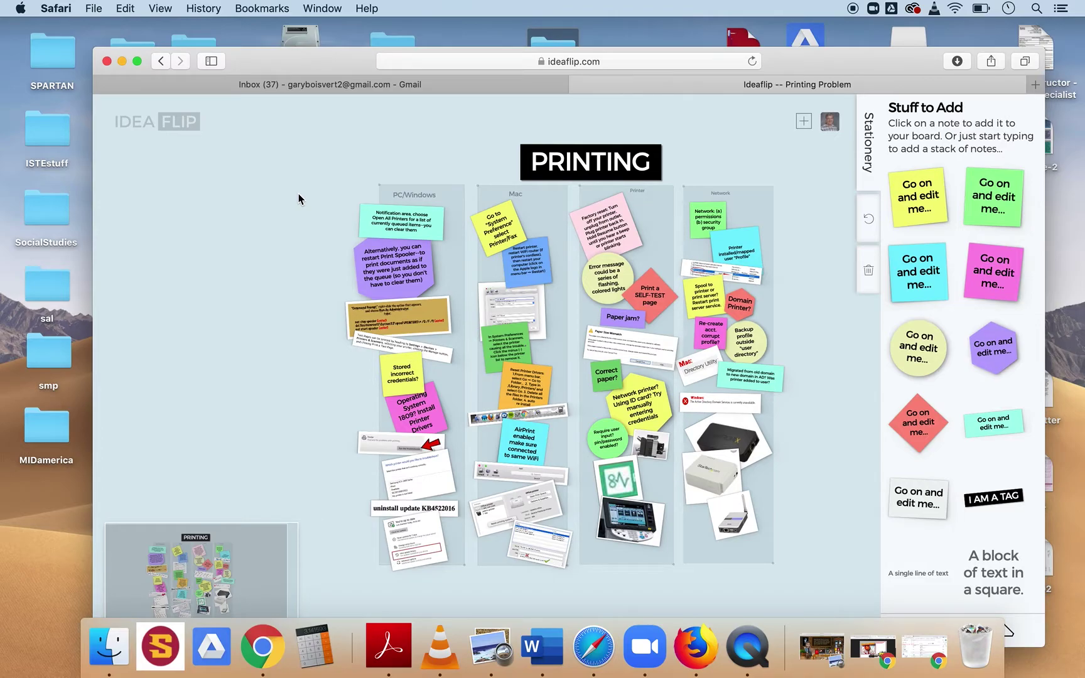
{"action": "key", "text": "super+equal"}
{"action": "key", "text": "super+equal"}
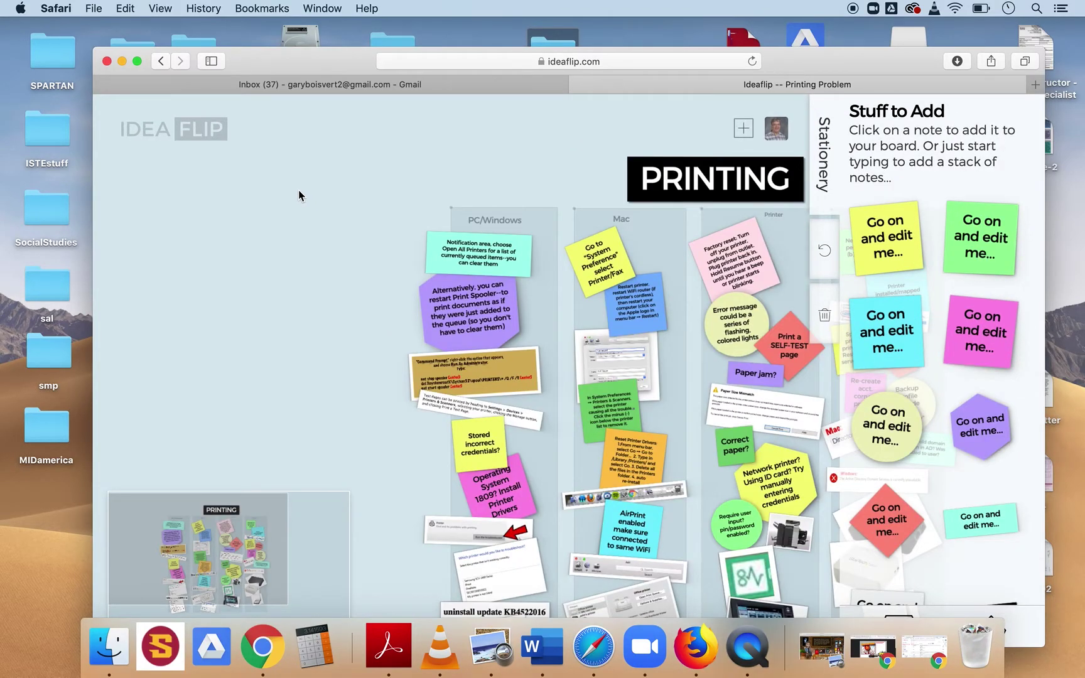
{"action": "key", "text": "shift+super+backslash"}
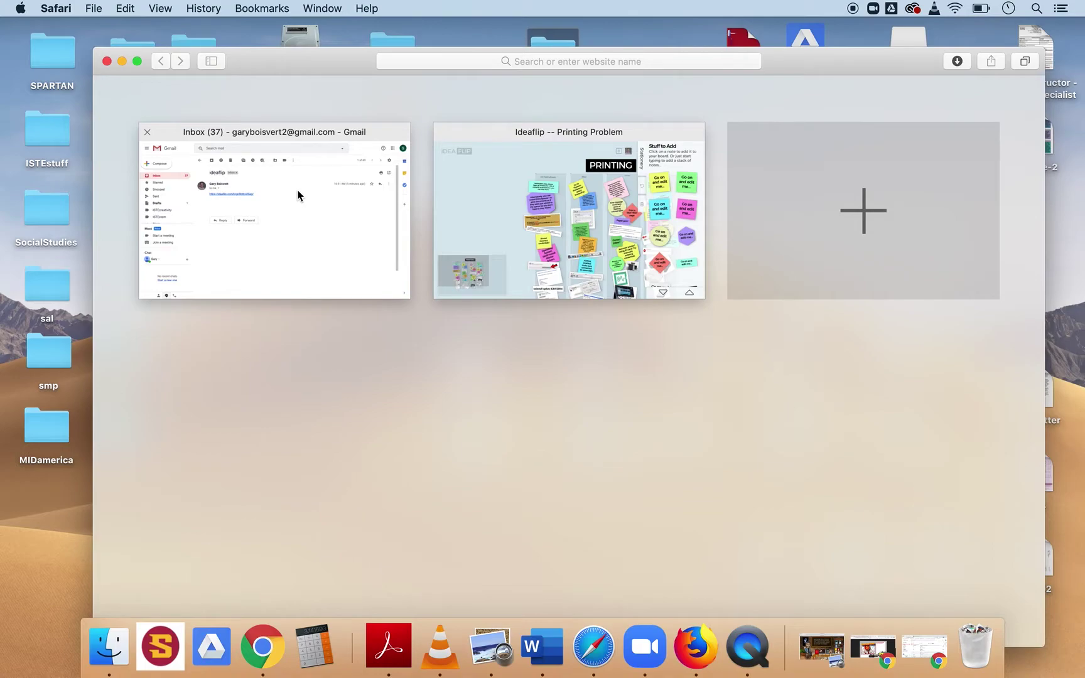
{"action": "left_click", "coordinate": [474, 199]}
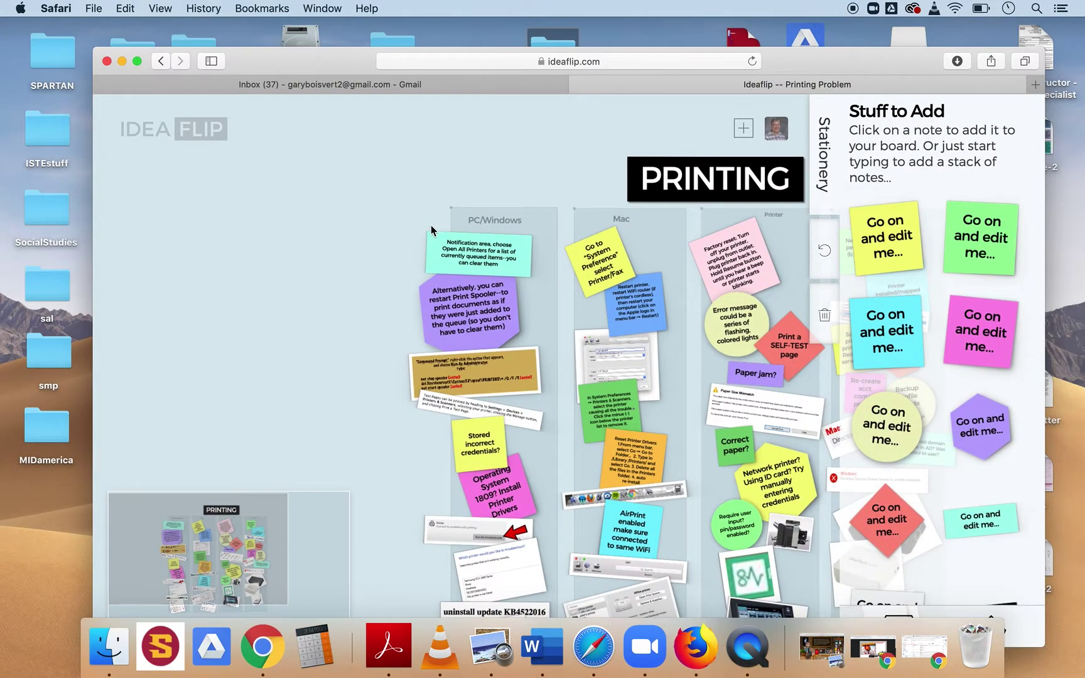
Step: Zoom in and out over the PC/Windows, Mac and Printer columns
{"action": "scroll", "coordinate": [431, 225], "scroll_direction": "up", "scroll_amount": 5}
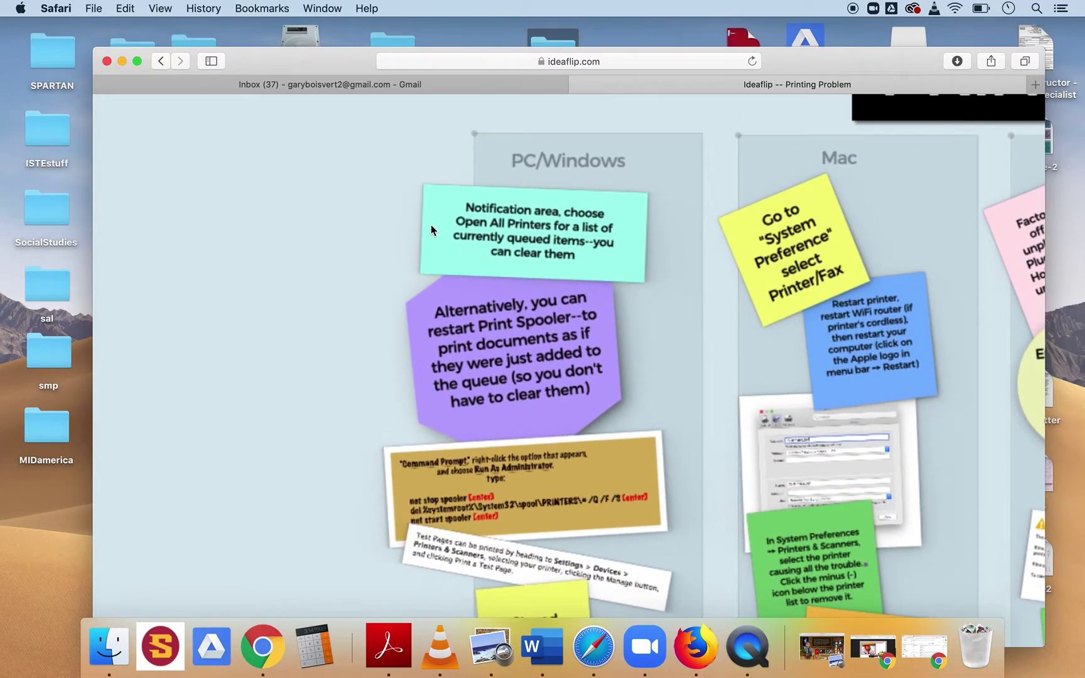
{"action": "scroll", "coordinate": [431, 224], "scroll_direction": "down", "scroll_amount": 1}
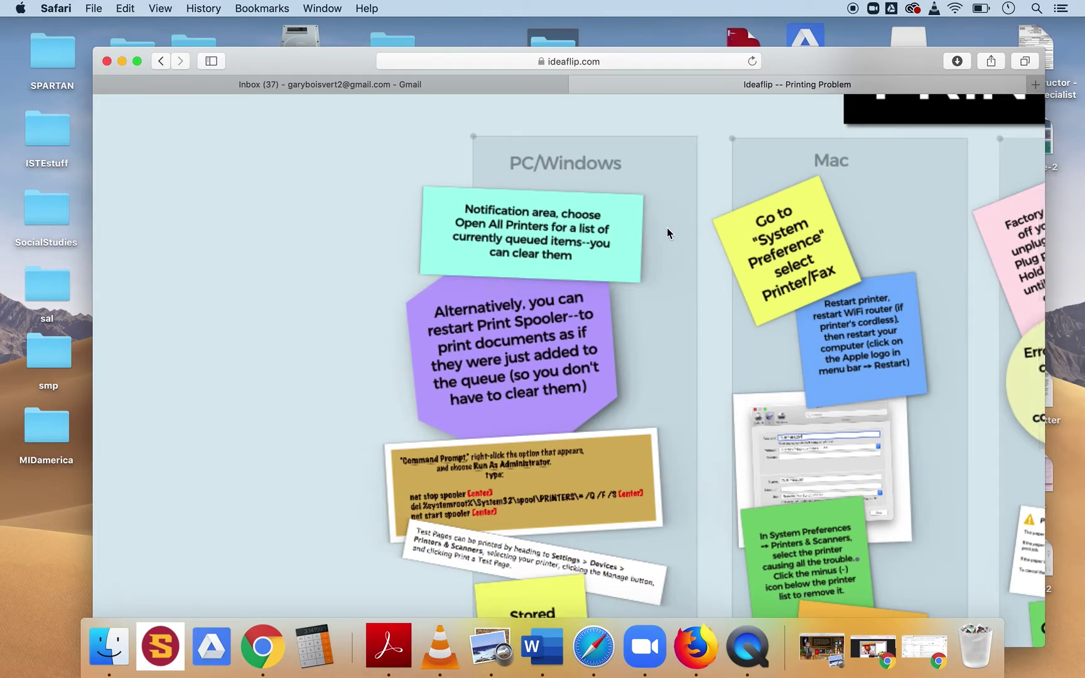
{"action": "scroll", "coordinate": [667, 227], "scroll_direction": "down", "scroll_amount": 5}
{"action": "scroll", "coordinate": [667, 227], "scroll_direction": "up", "scroll_amount": 4}
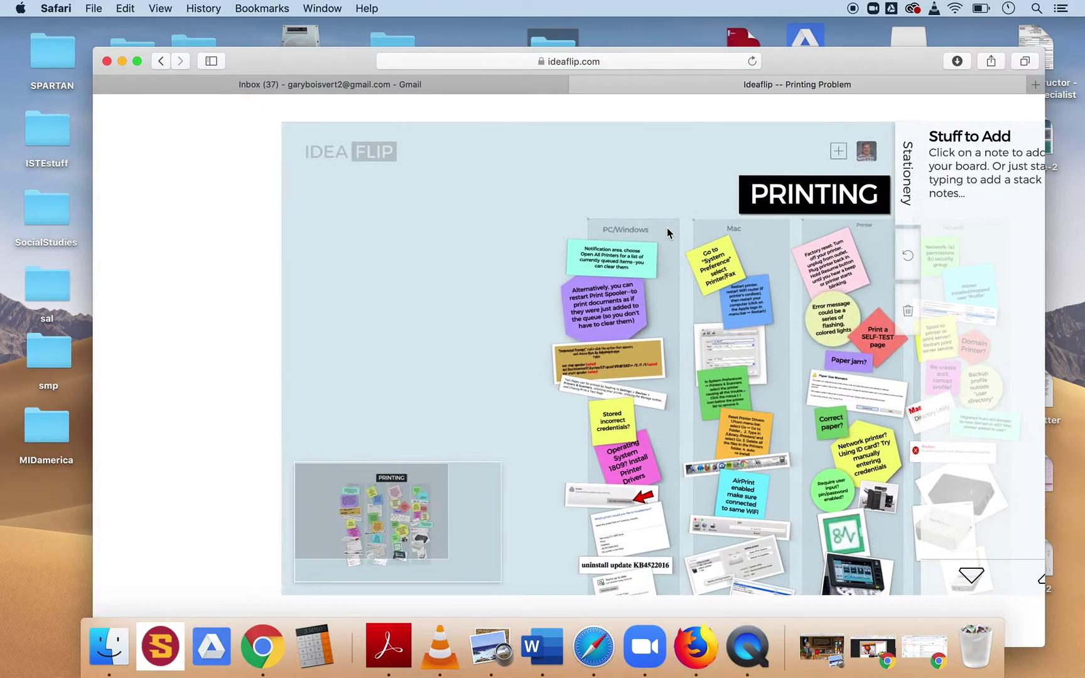
{"action": "scroll", "coordinate": [667, 228], "scroll_direction": "up", "scroll_amount": 4}
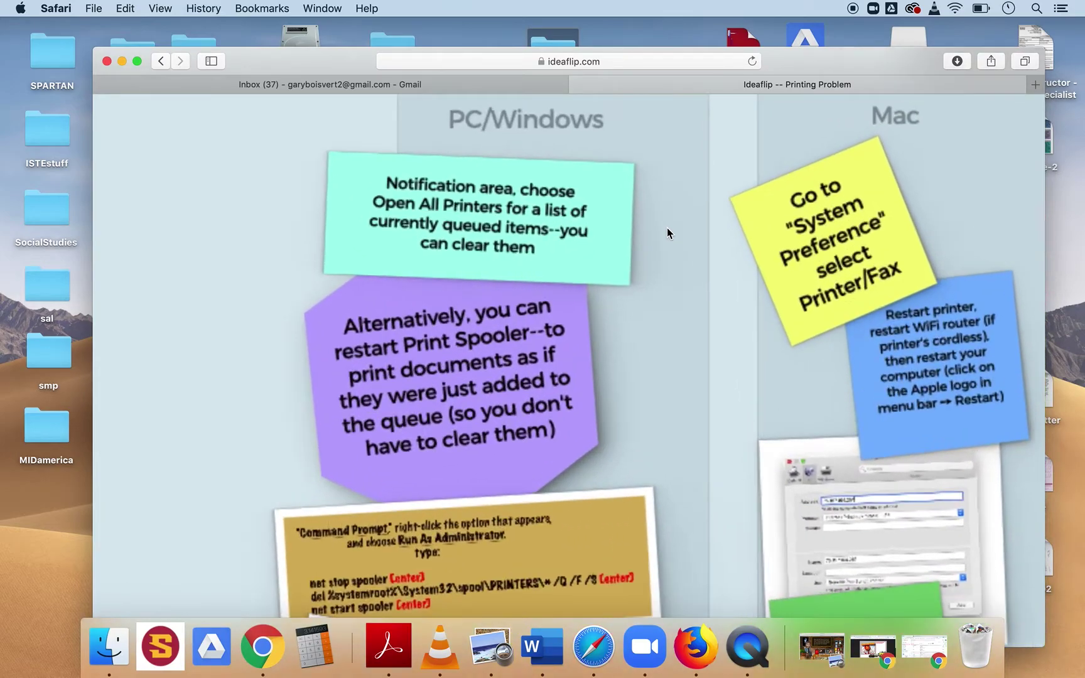
{"action": "scroll", "coordinate": [667, 227], "scroll_direction": "down", "scroll_amount": 3}
{"action": "scroll", "coordinate": [667, 228], "scroll_direction": "down", "scroll_amount": 5}
{"action": "scroll", "coordinate": [667, 227], "scroll_direction": "up", "scroll_amount": 4}
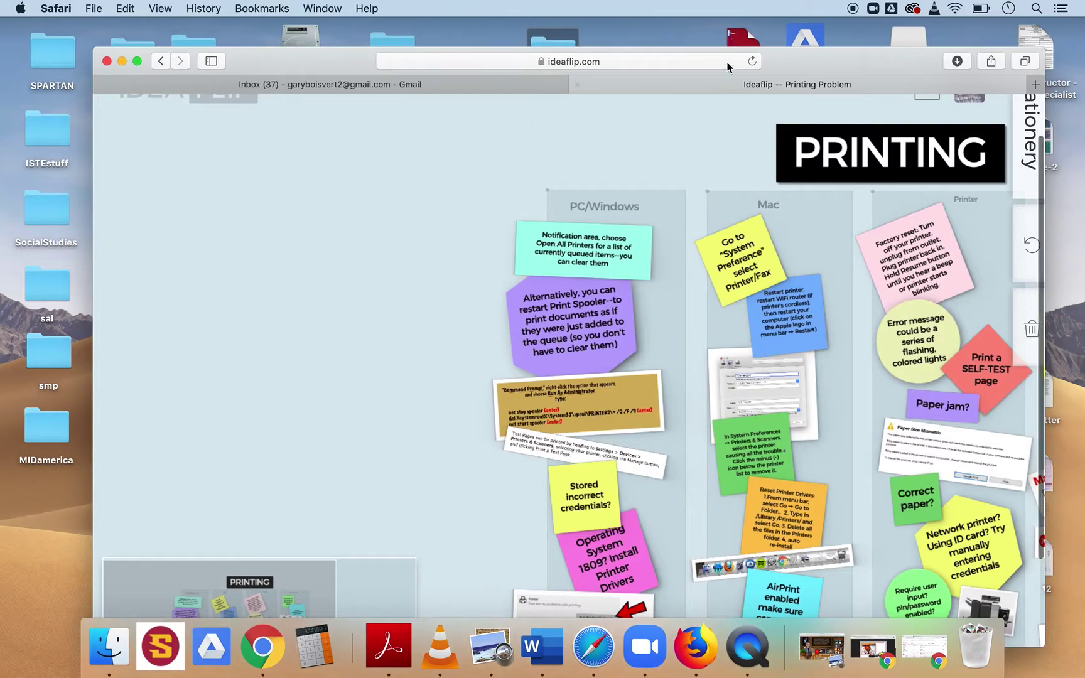
Step: Move the Safari window up and left and zoom the page out two steps
{"action": "left_click_drag", "start_coordinate": [826, 61], "coordinate": [734, 35]}
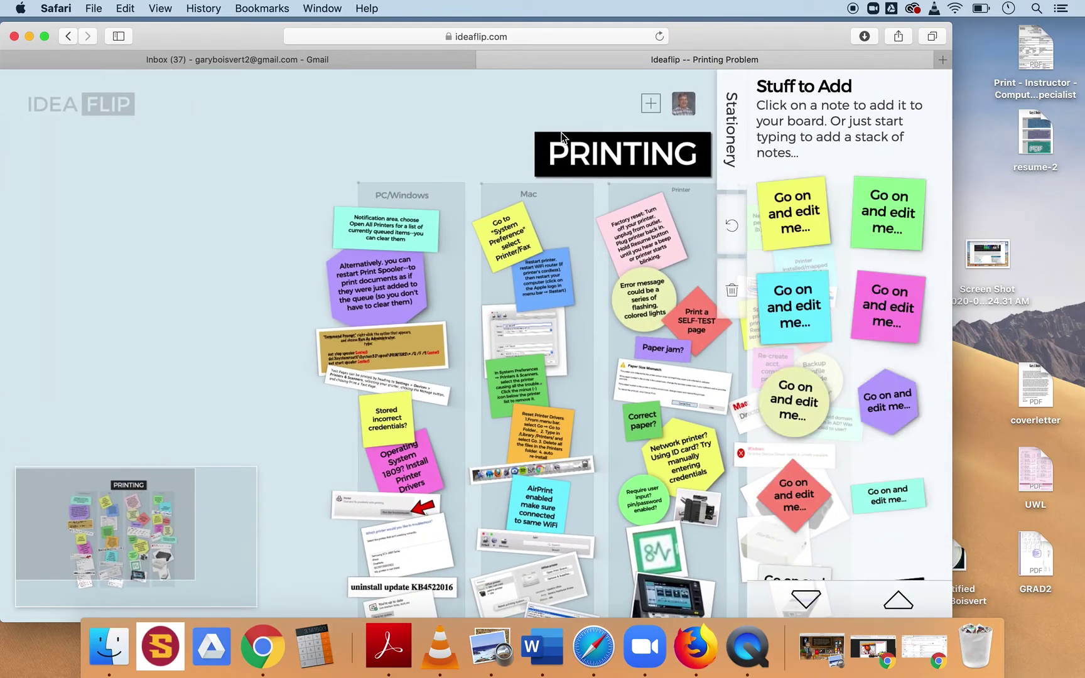
{"action": "left_click", "coordinate": [170, 9]}
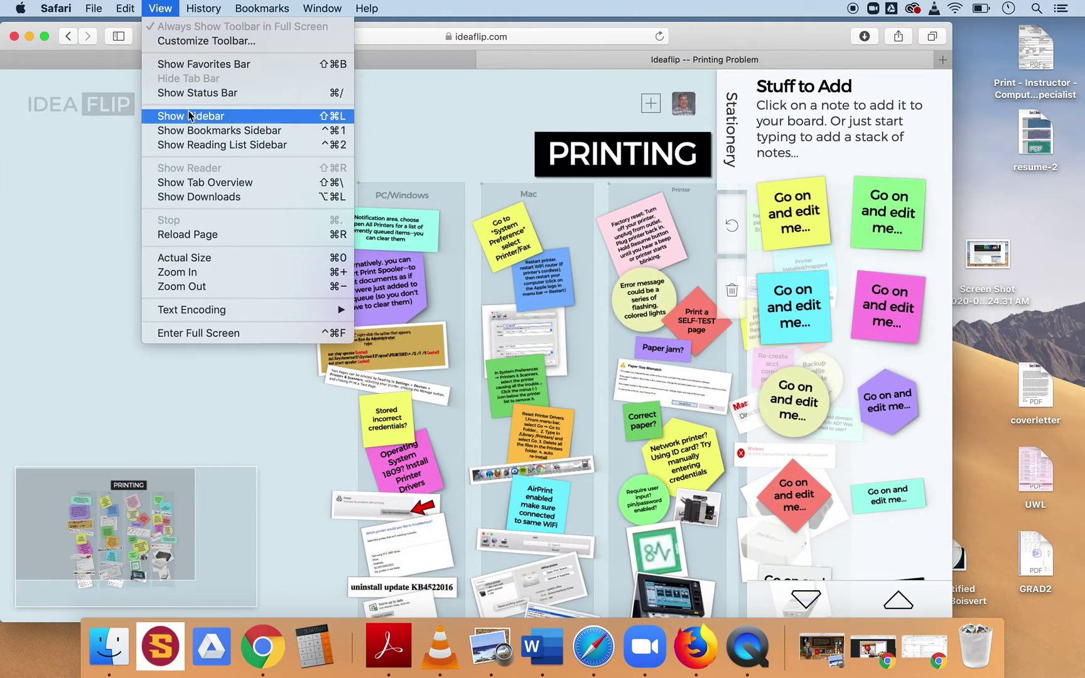
{"action": "left_click", "coordinate": [242, 288]}
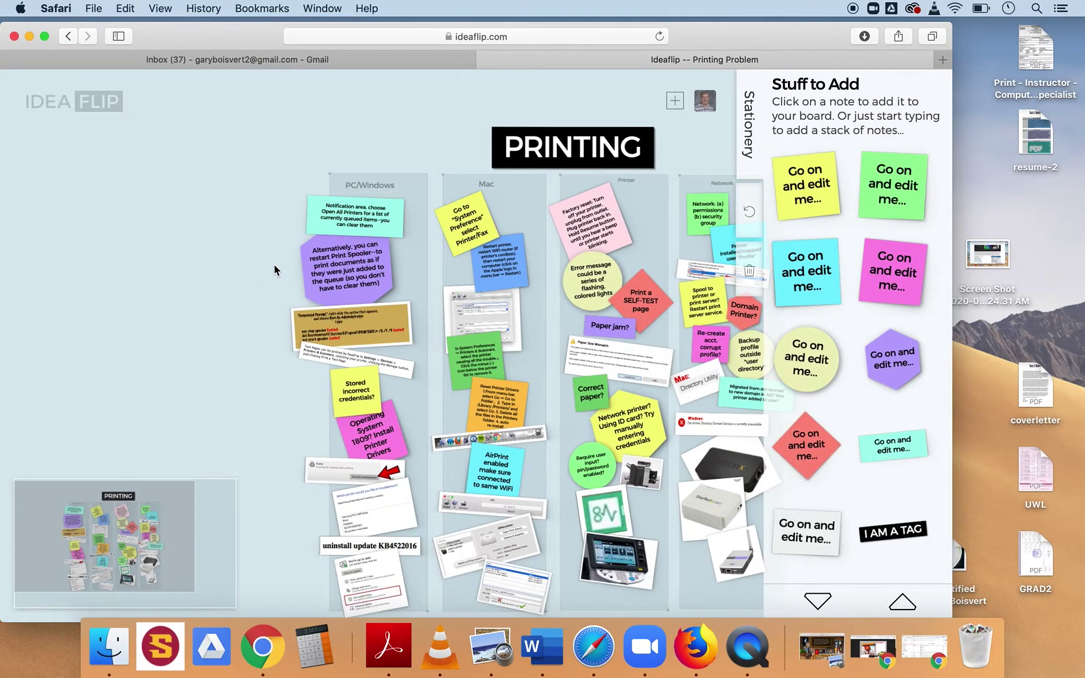
{"action": "left_click", "coordinate": [161, 8]}
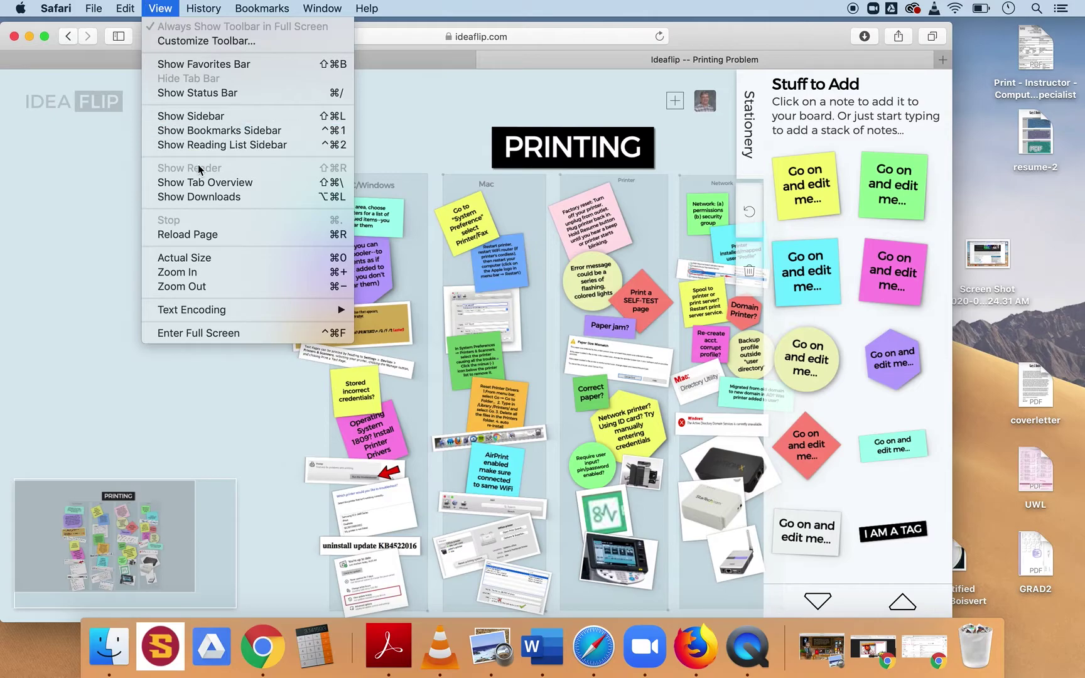
{"action": "left_click", "coordinate": [209, 286]}
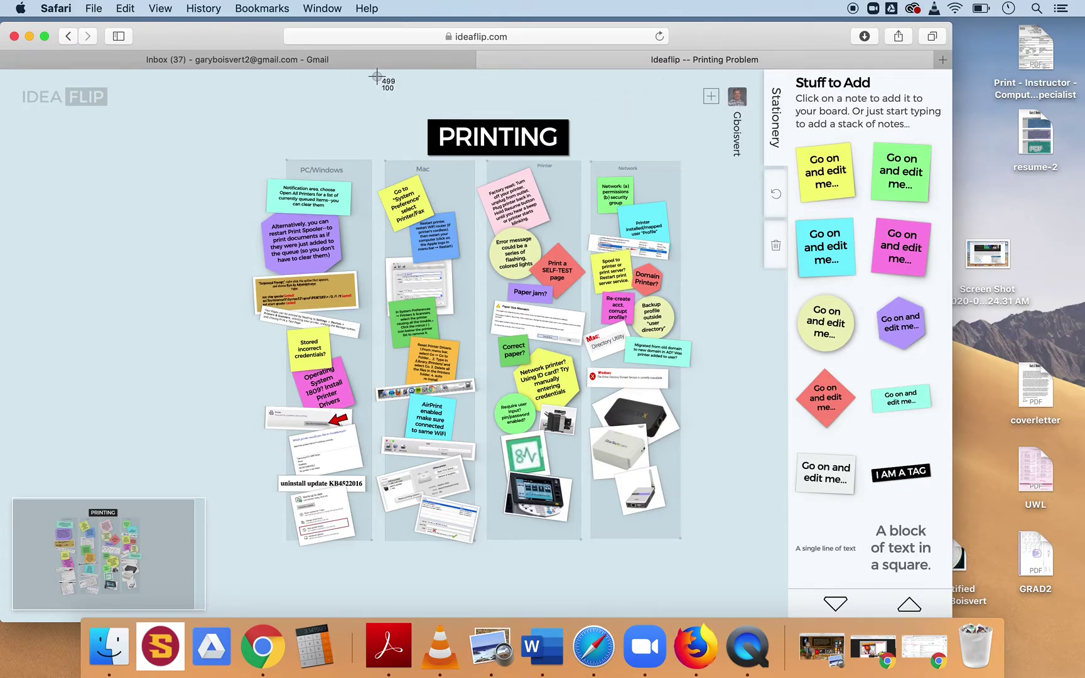
Step: Screenshot the board area and open the Print dialog for the page
{"action": "left_click_drag", "start_coordinate": [238, 71], "coordinate": [753, 565]}
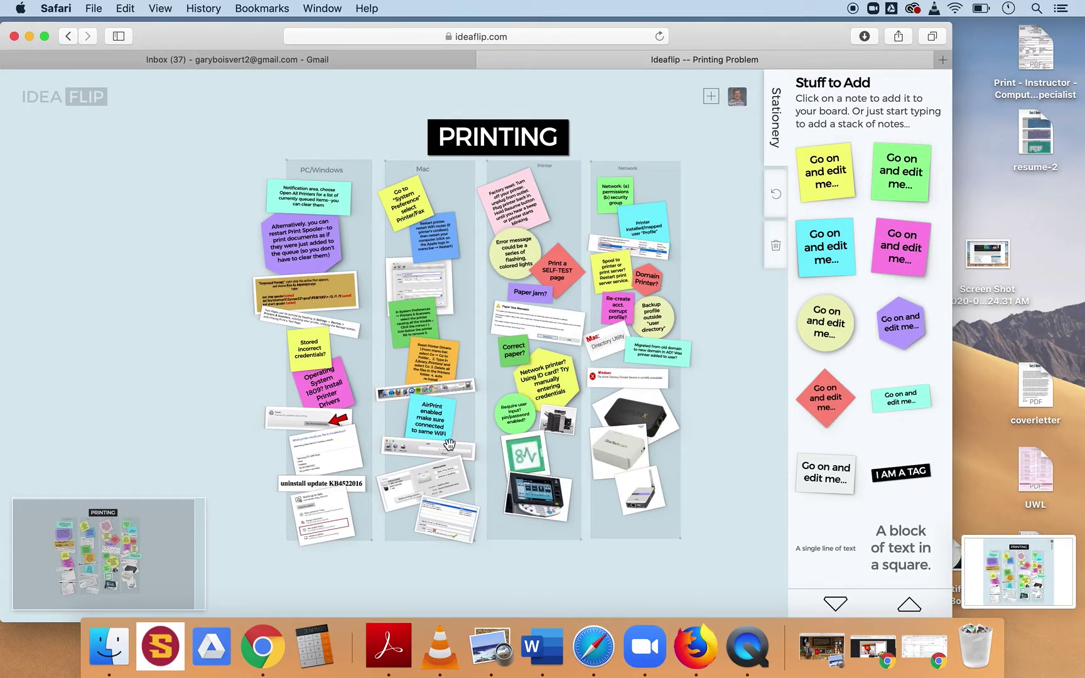
{"action": "left_click", "coordinate": [93, 9]}
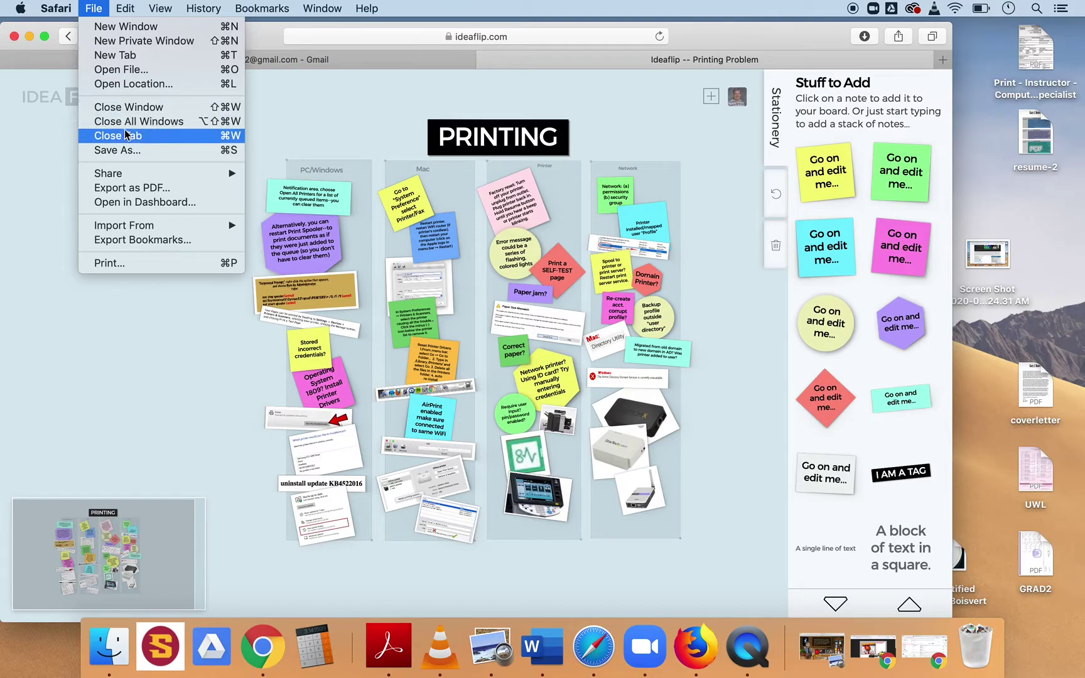
{"action": "left_click", "coordinate": [142, 264]}
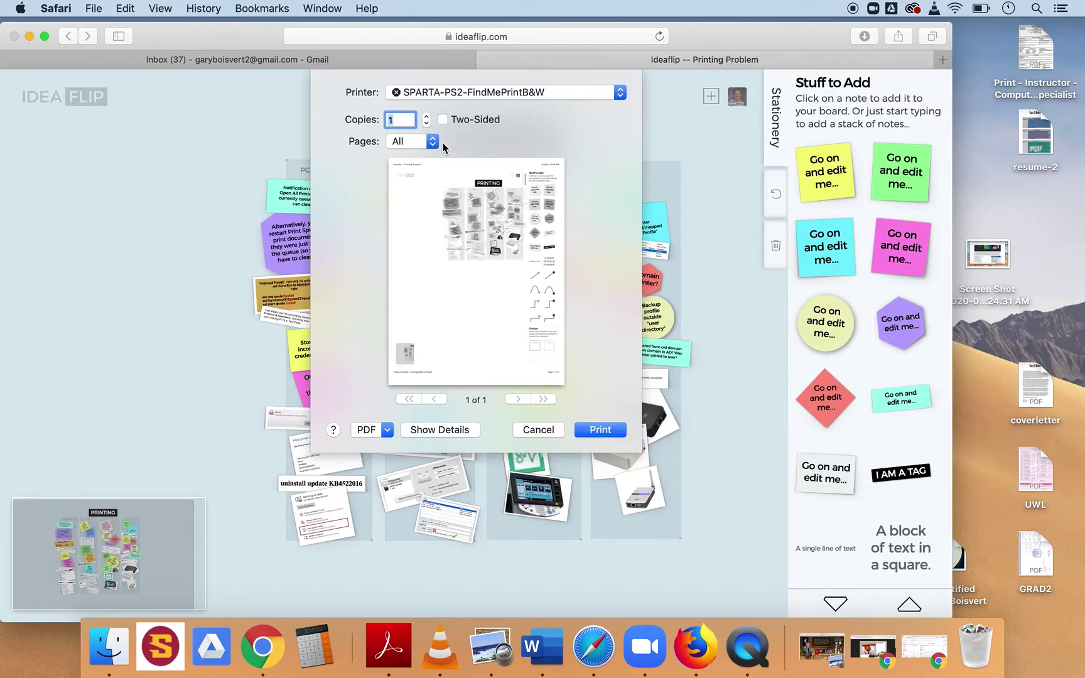
Step: Check the printer list, keep the black-and-white printer, and cancel printing
{"action": "left_click", "coordinate": [487, 93]}
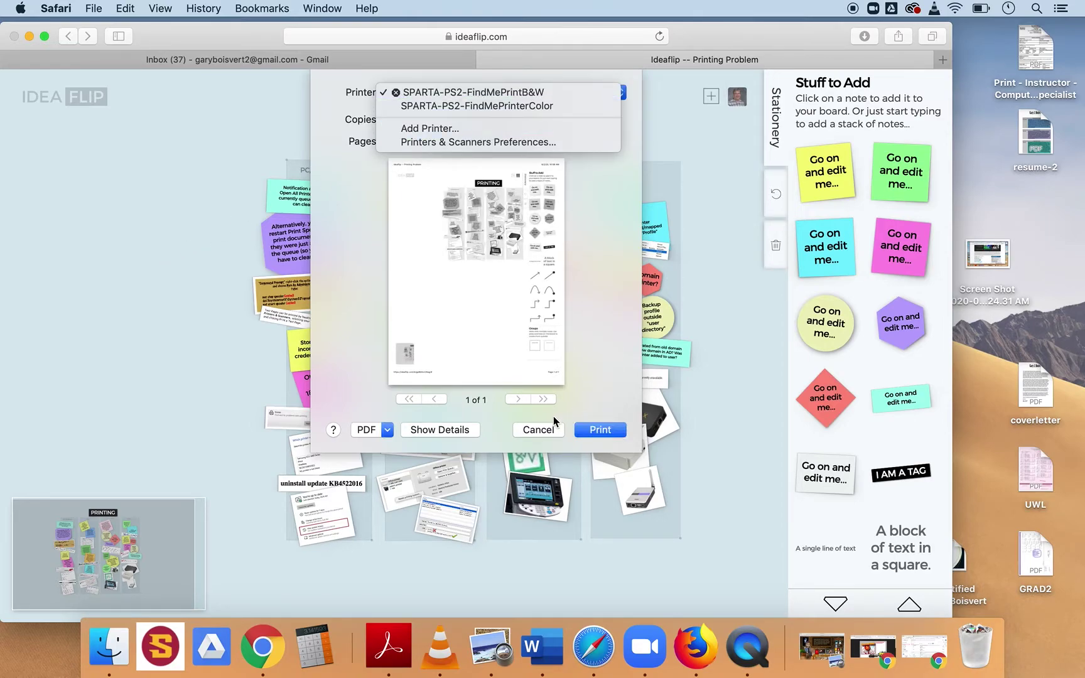
{"action": "left_click", "coordinate": [532, 433]}
{"action": "left_click", "coordinate": [535, 431]}
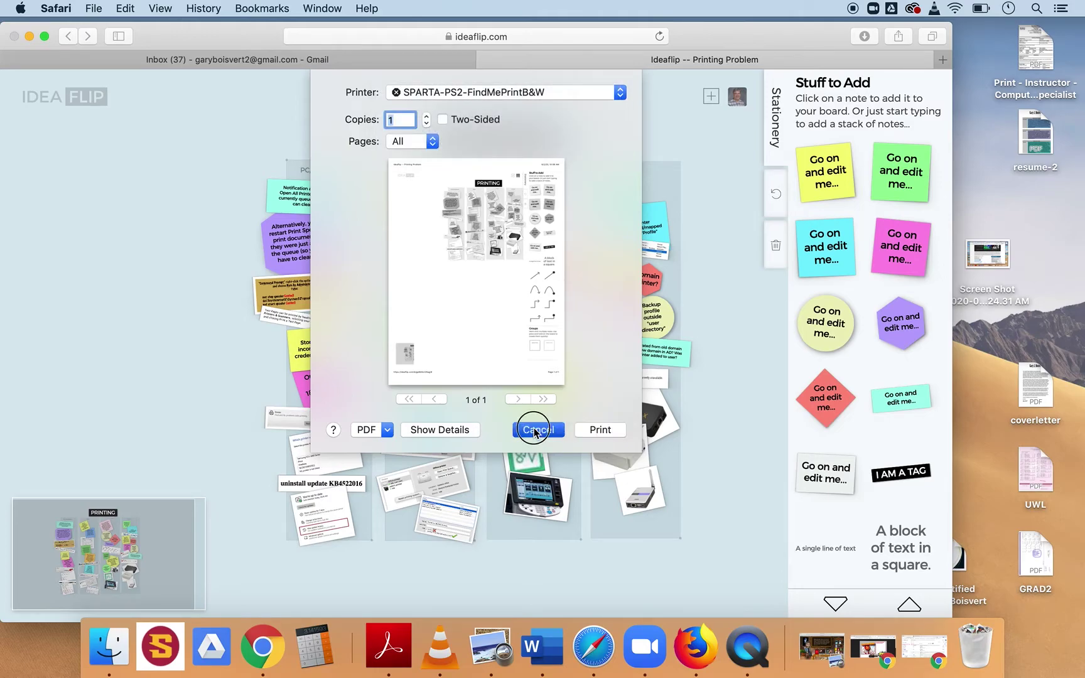
{"action": "left_click", "coordinate": [94, 10]}
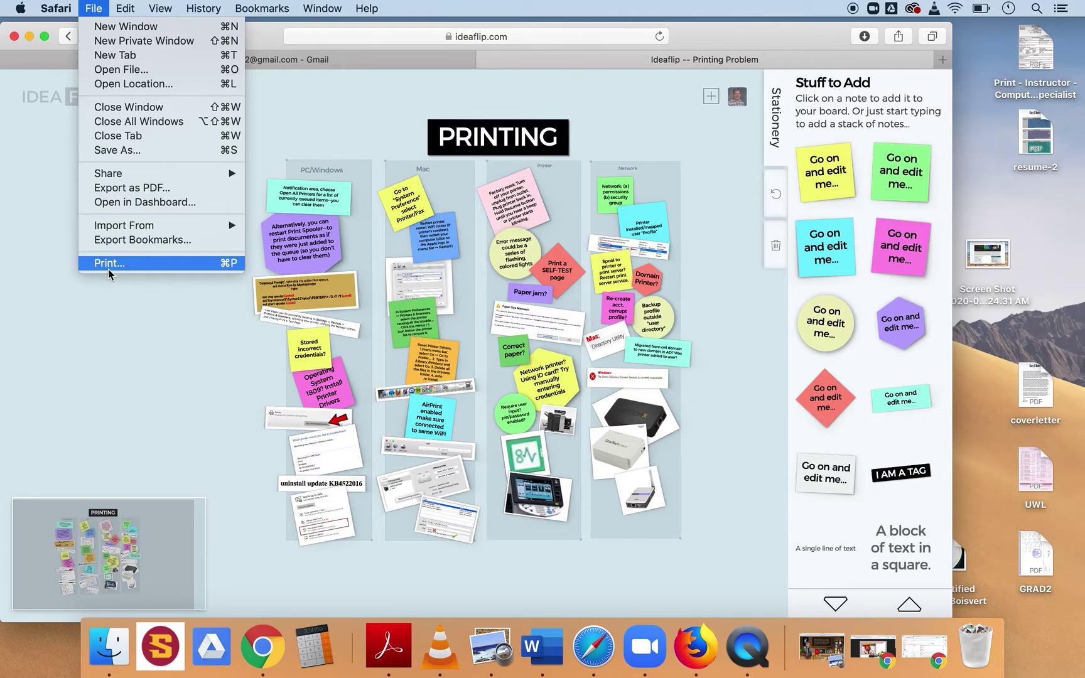
Step: Click an empty spot on the PRINTING board to close the File menu
{"action": "left_click", "coordinate": [344, 108]}
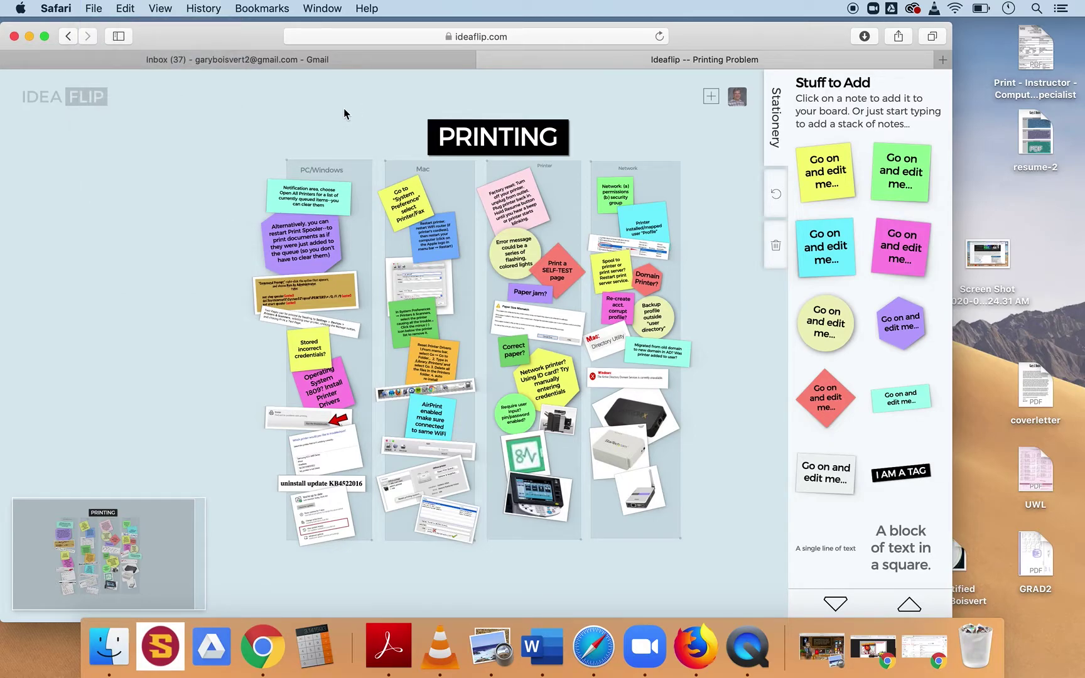